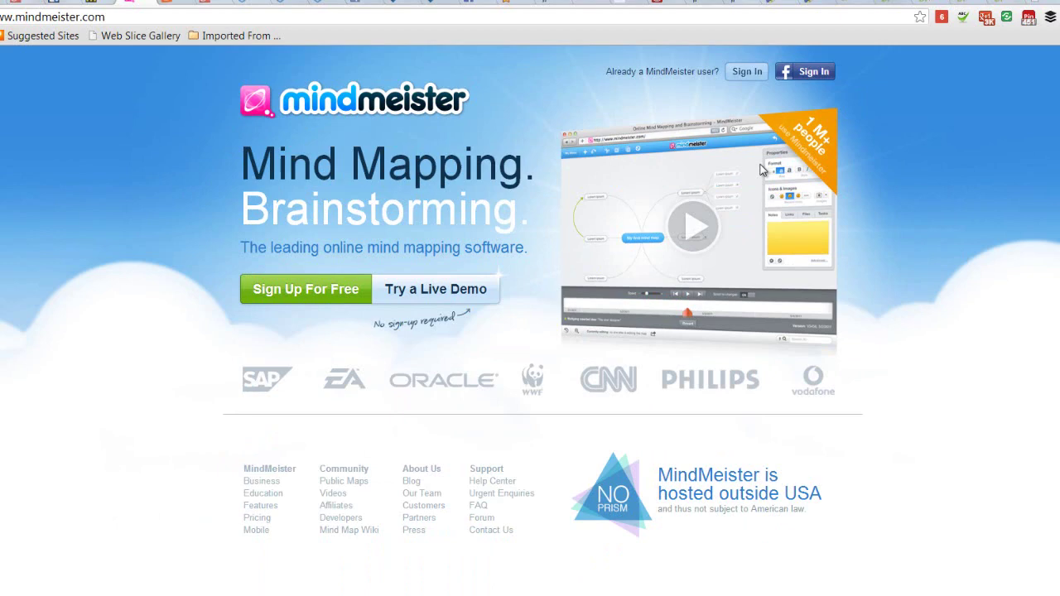
# Open the free sign-up and create a new mind map from the Blank template.
pyautogui.click(307, 292)
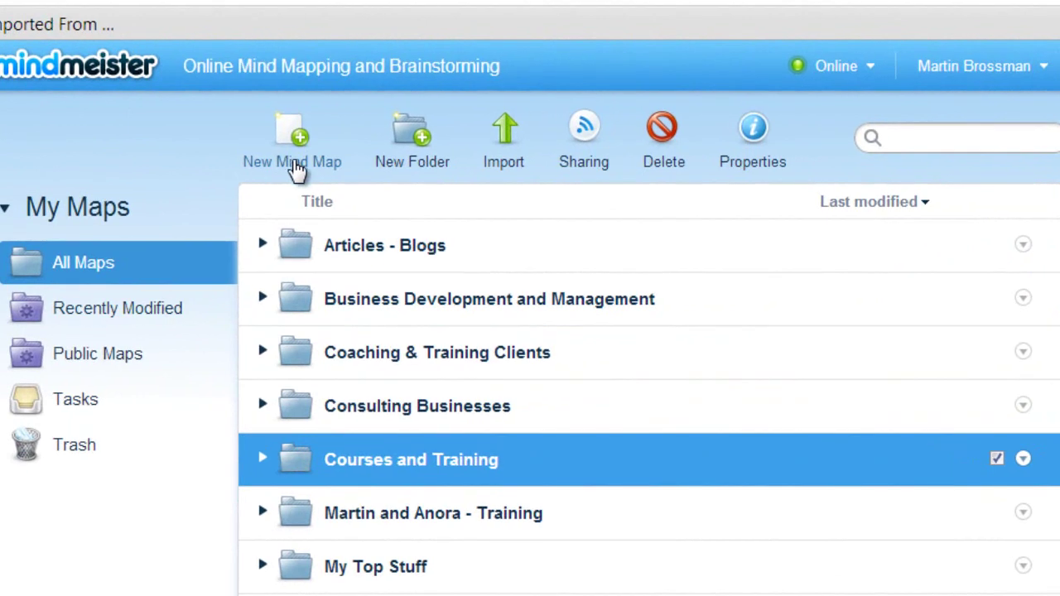
pyautogui.click(297, 161)
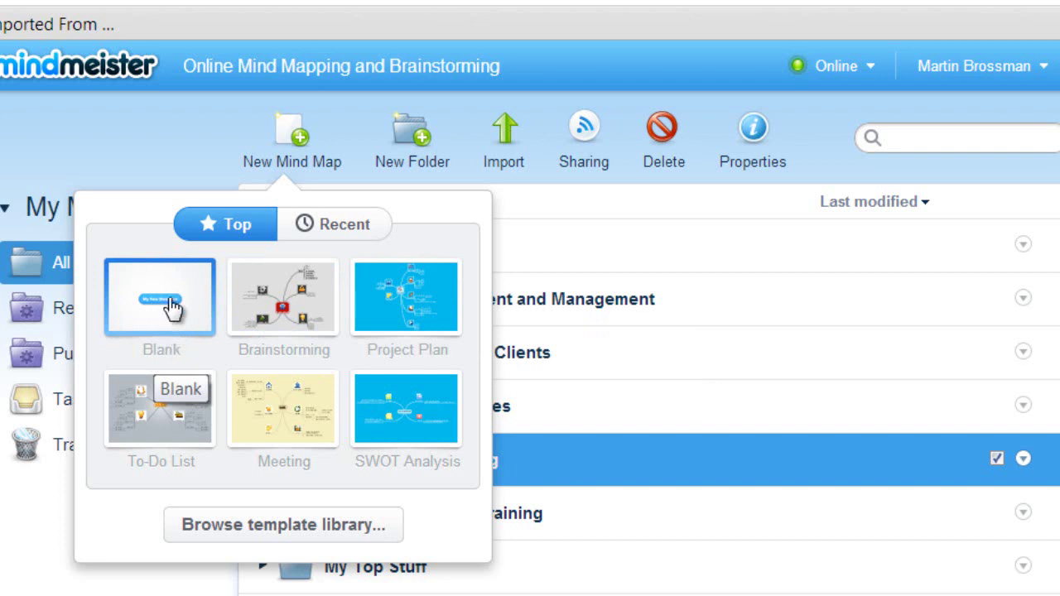
pyautogui.click(169, 307)
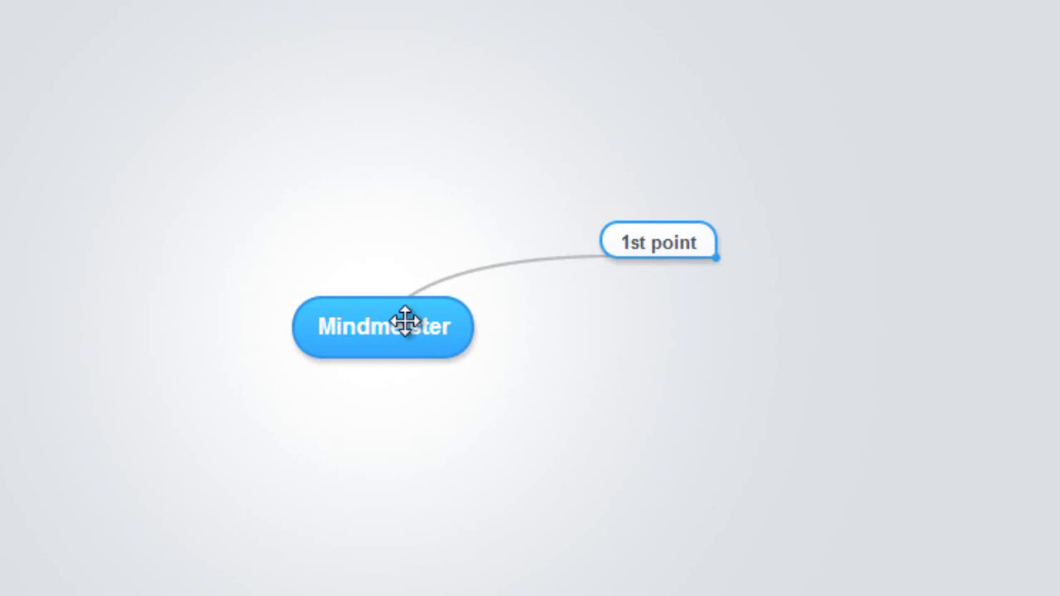
# Add two more topics, "2nd point" and "3rd point", branching from the central Mindmeister topic.
pyautogui.click(442, 336)
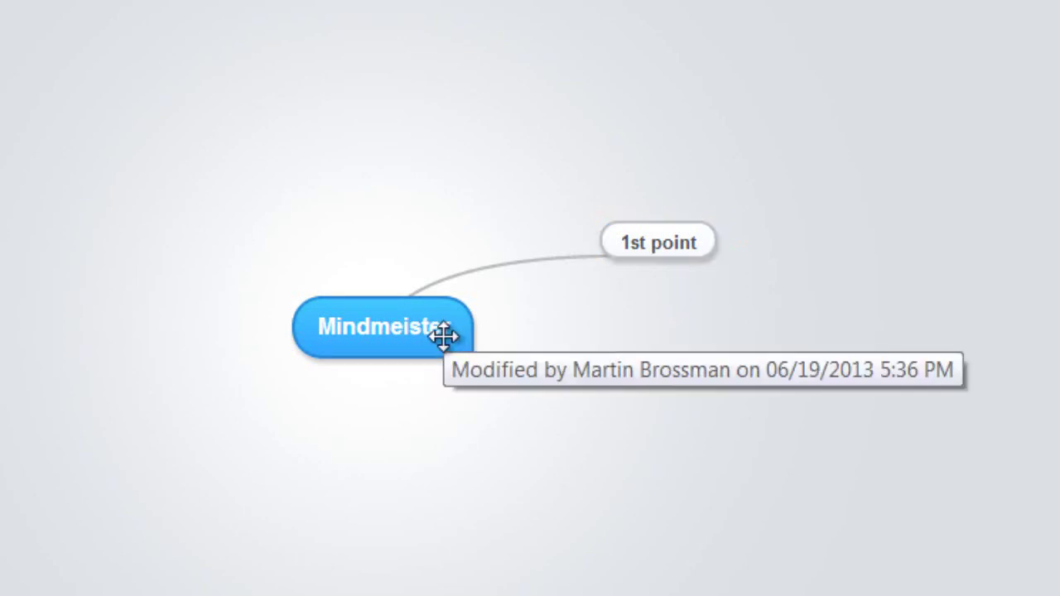
pyautogui.press('Tab')
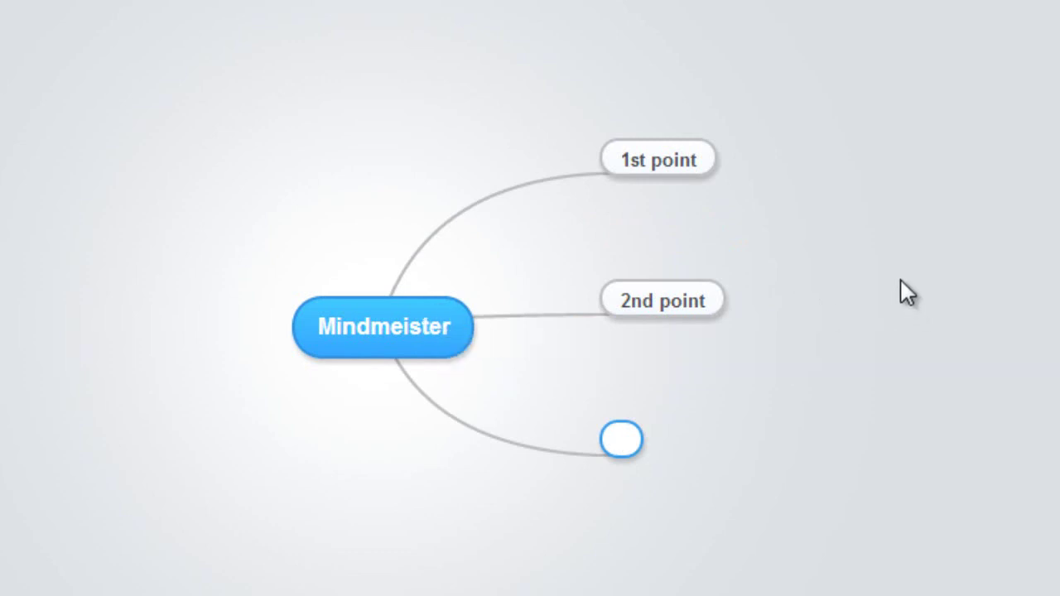
pyautogui.write('3rd point')
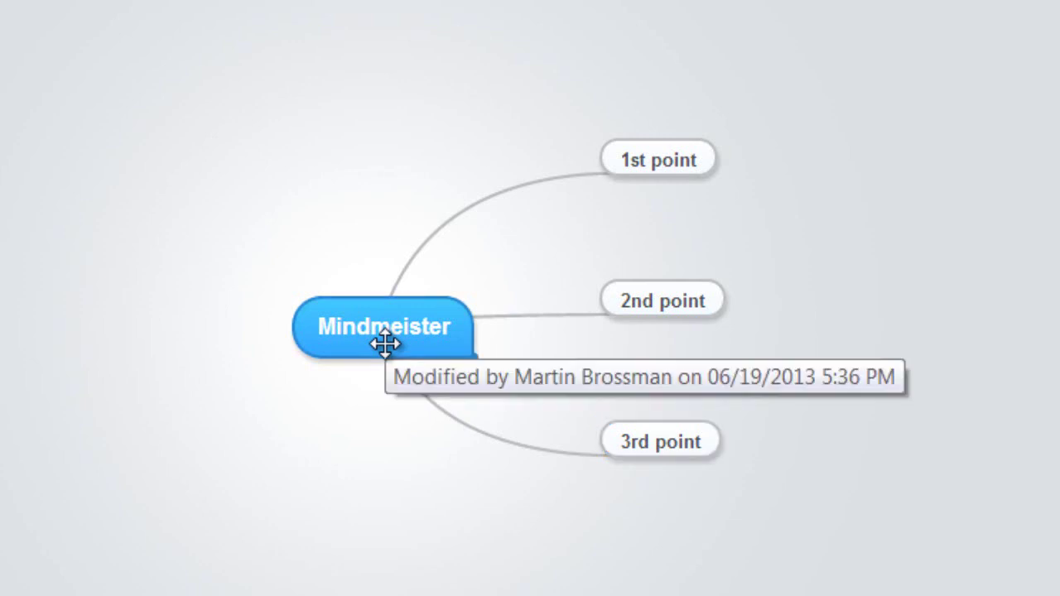
# Add a topic named "Top 3 points" to the central Mindmeister topic.
pyautogui.press('Tab')
pyautogui.write('T')
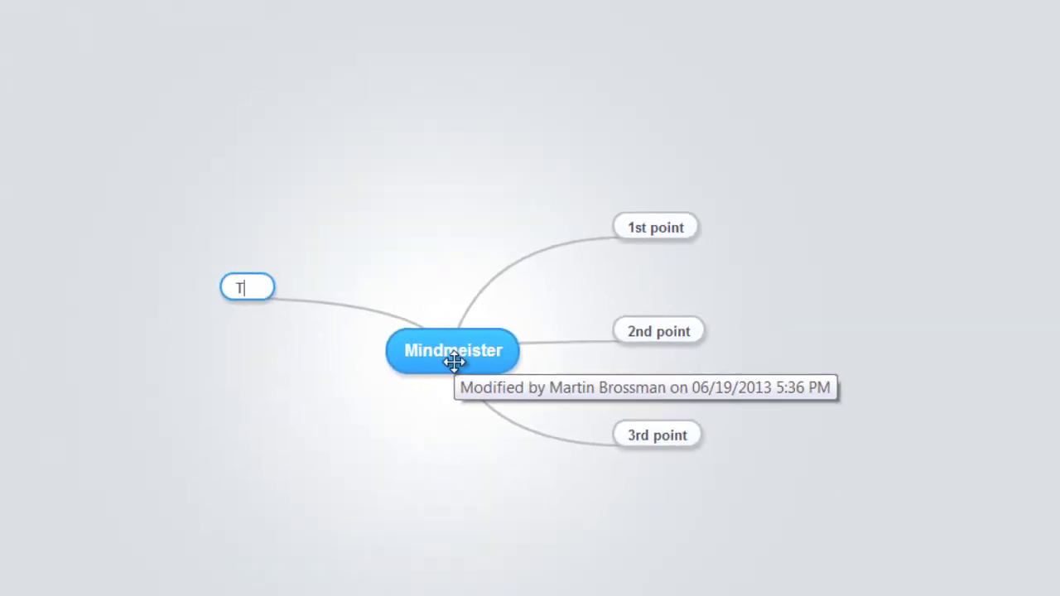
pyautogui.write('op ')
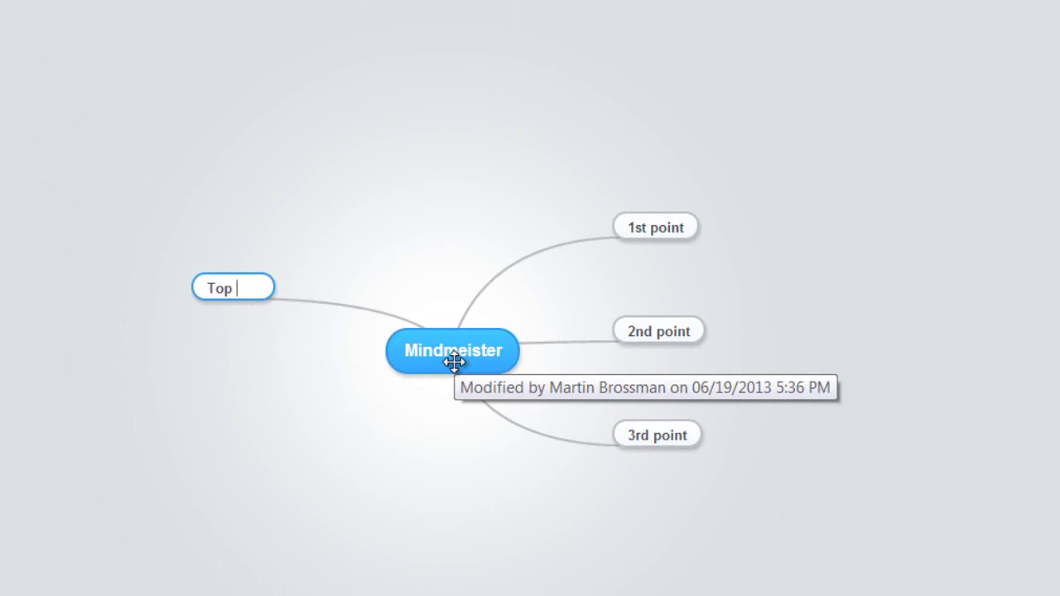
pyautogui.write('3 points')
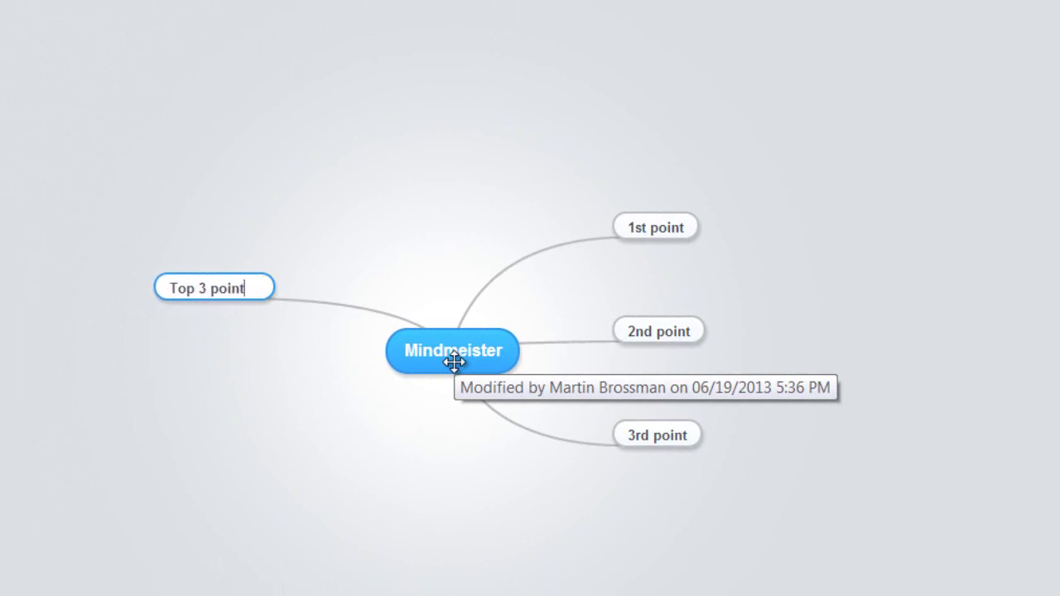
pyautogui.click(481, 345)
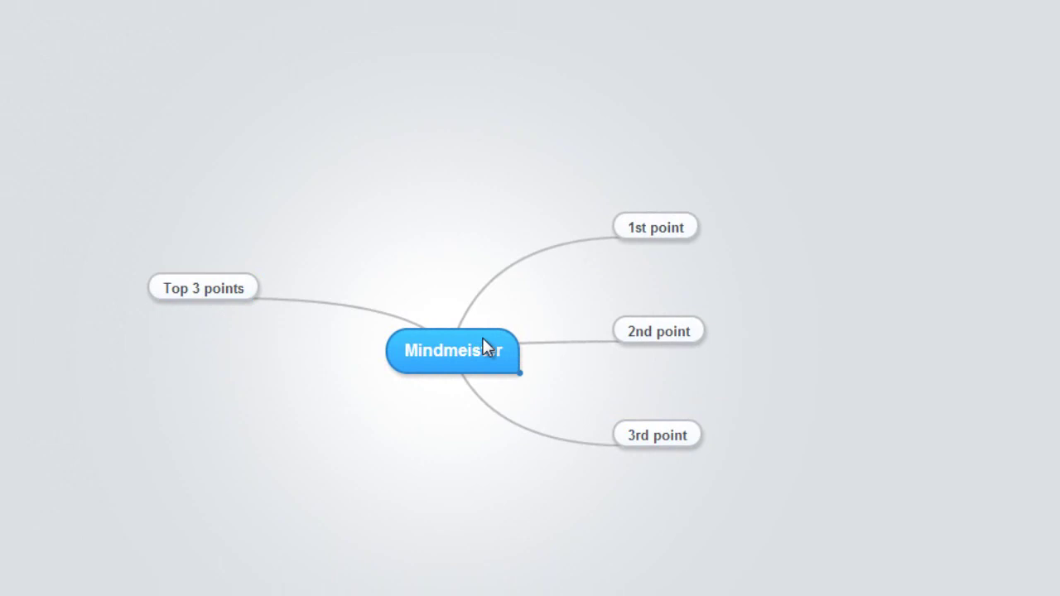
# Move the 1st point, 2nd point and 3rd point topics under Top 3 points as subtopics.
pyautogui.moveTo(663, 230); pyautogui.dragTo(179, 285)
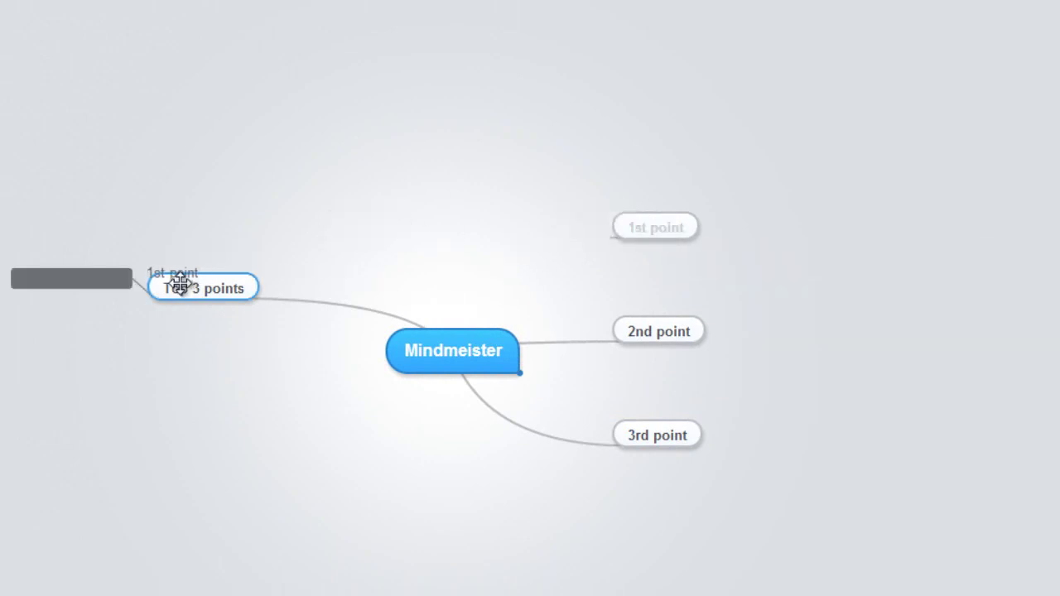
pyautogui.moveTo(178, 285); pyautogui.dragTo(177, 282)
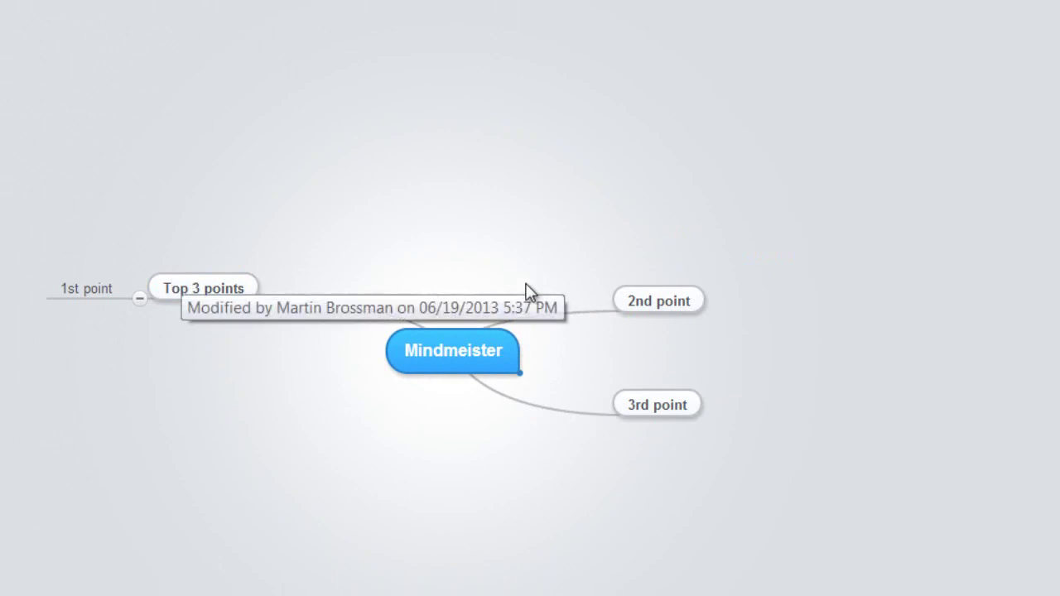
pyautogui.moveTo(665, 298); pyautogui.dragTo(136, 285)
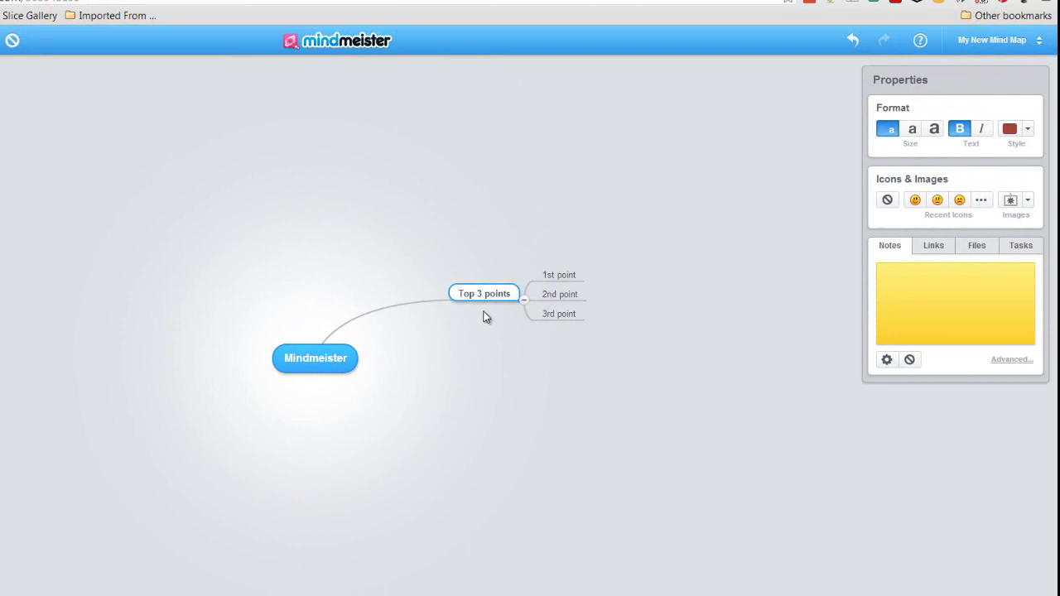
# Select the Top 3 points topic and examine its properties, including the link and file attachment options.
pyautogui.click(328, 359)
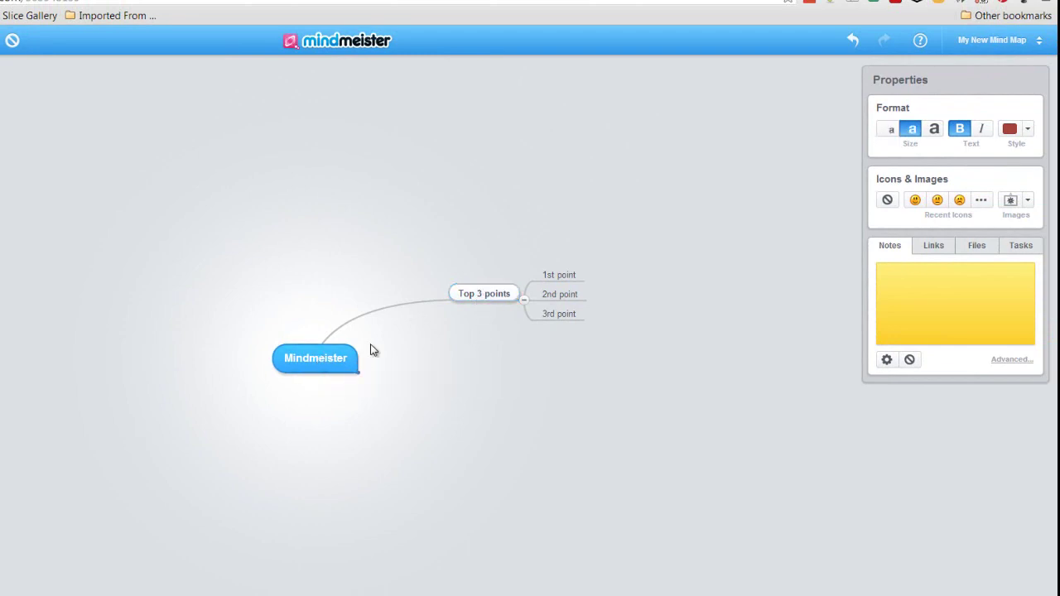
pyautogui.click(489, 293)
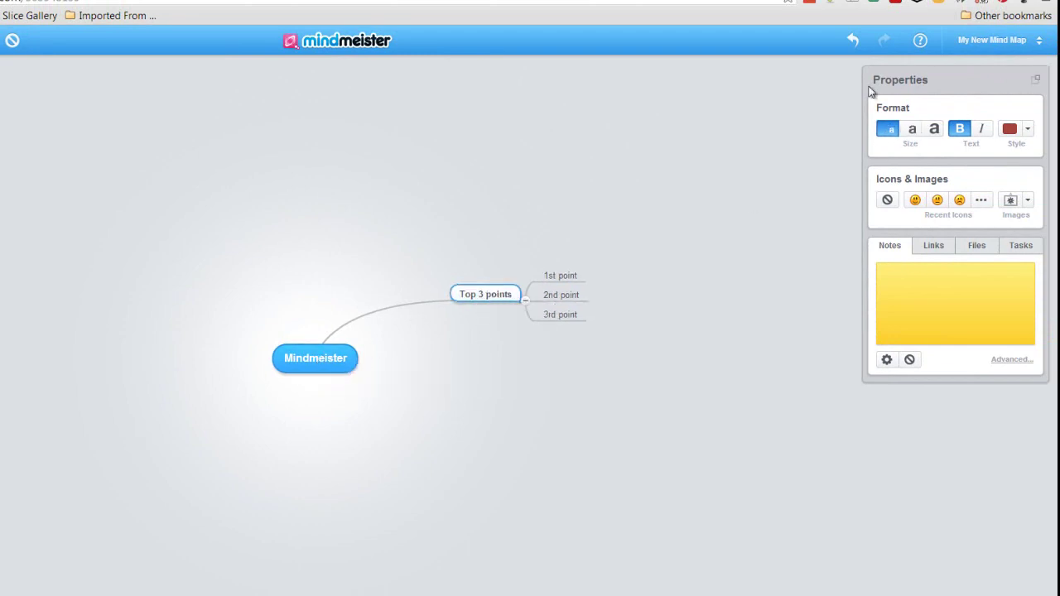
pyautogui.click(1035, 81)
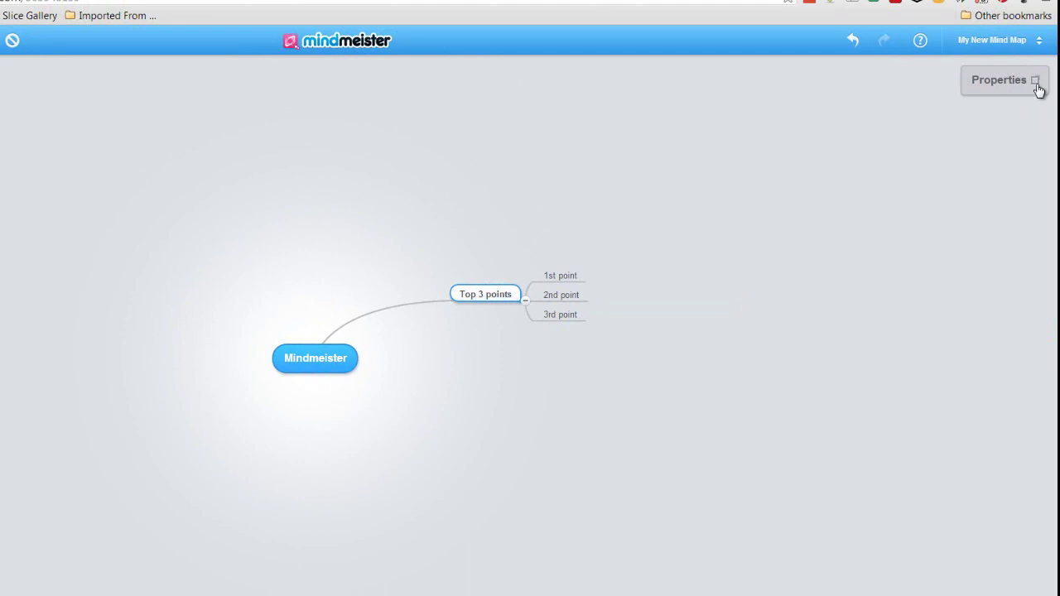
pyautogui.click(1035, 82)
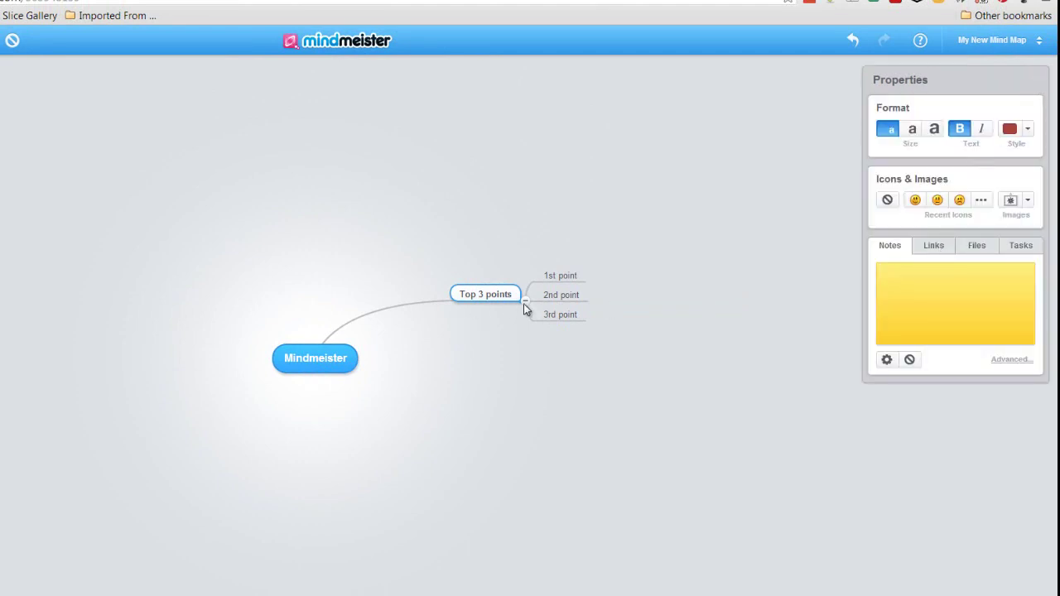
pyautogui.click(934, 245)
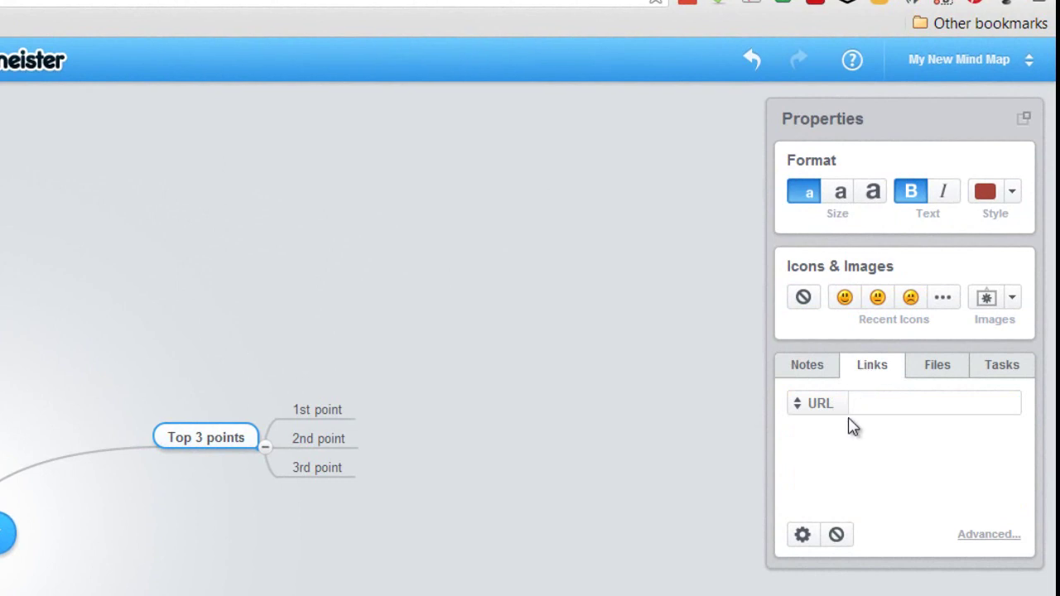
pyautogui.click(934, 367)
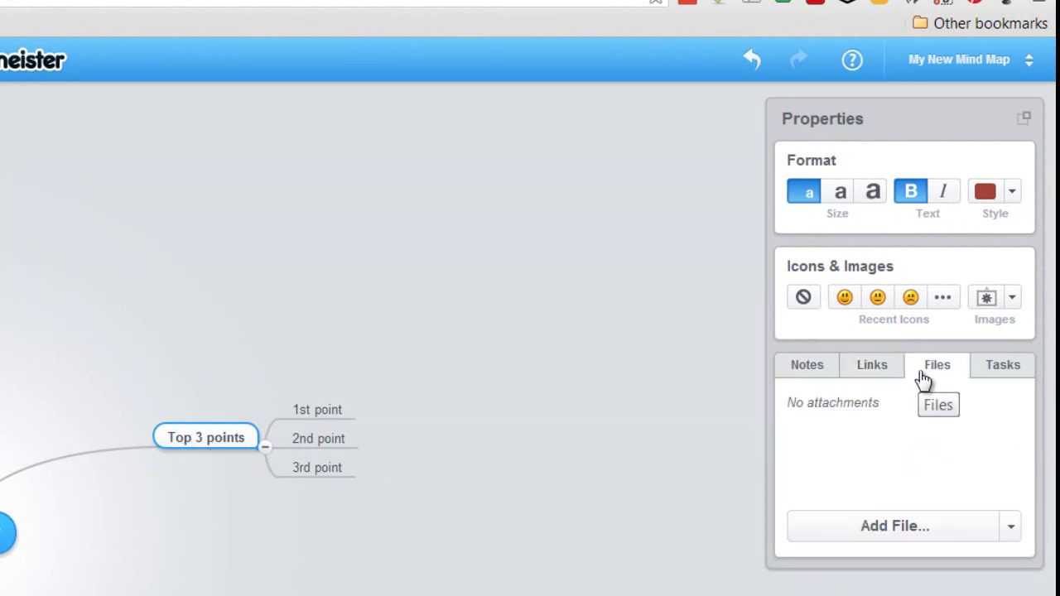
# Give the Top 3 points topic task Priority 1 and completion Not started, leaving the due date empty.
pyautogui.click(1003, 372)
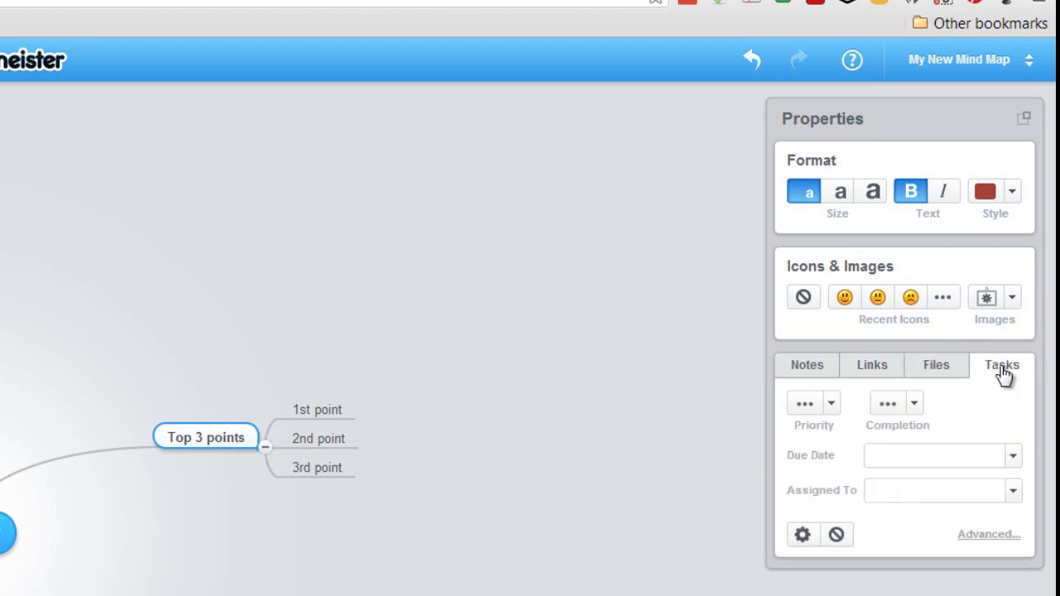
pyautogui.click(828, 407)
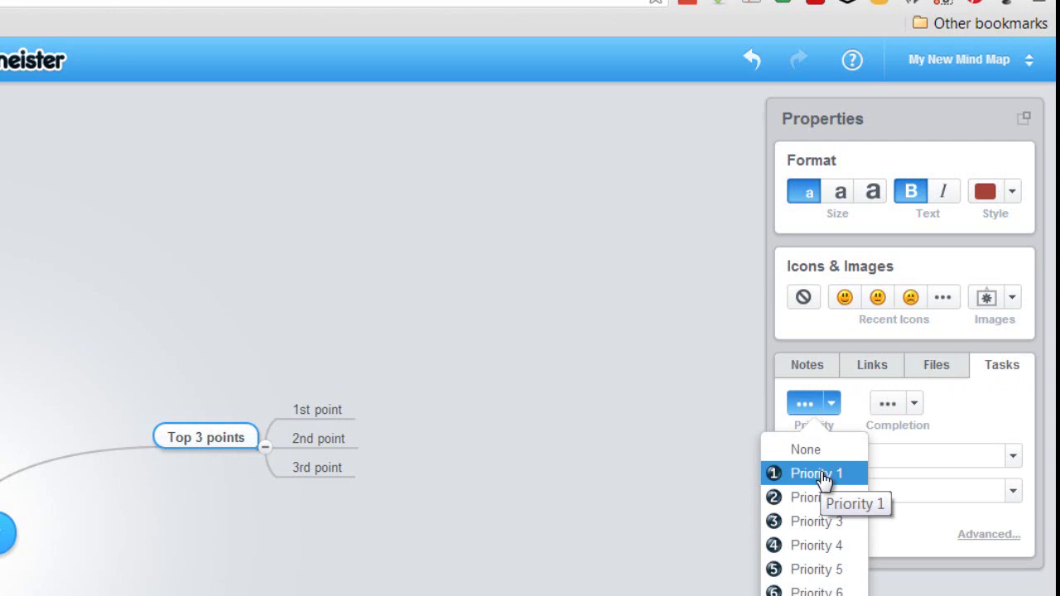
pyautogui.click(823, 479)
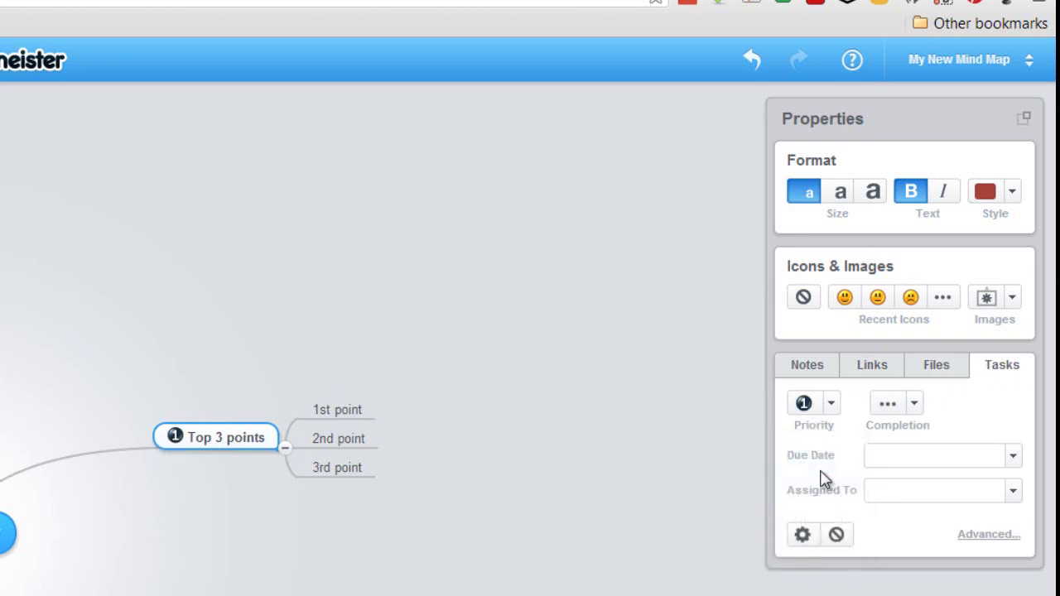
pyautogui.click(916, 406)
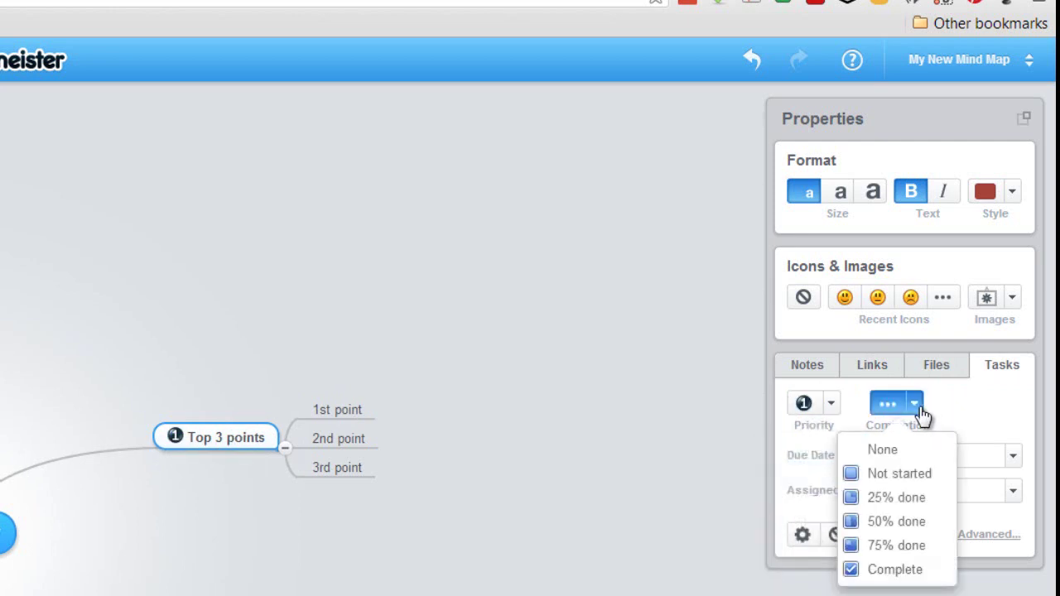
pyautogui.click(912, 483)
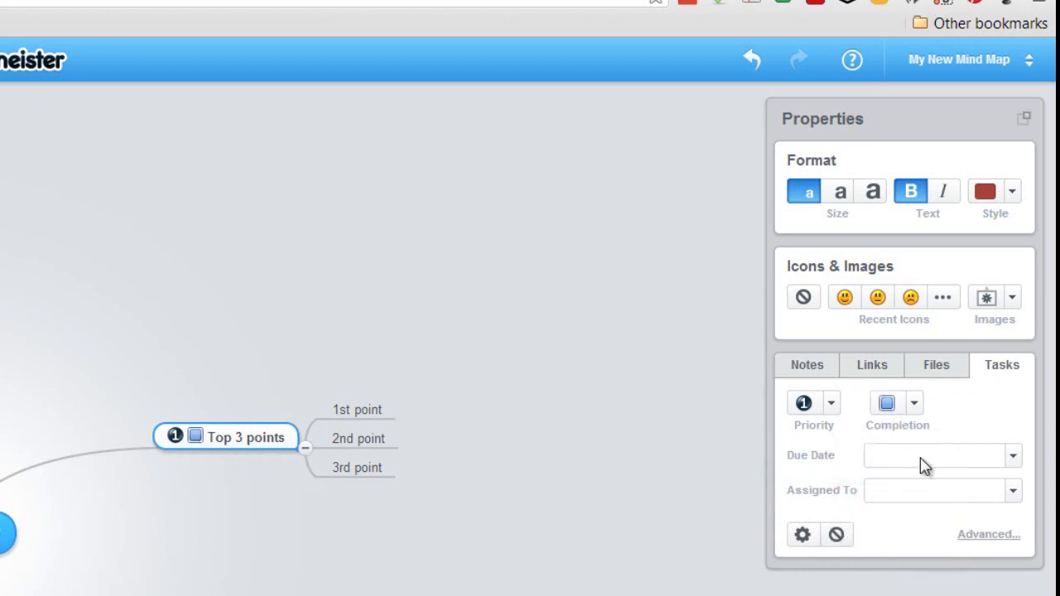
pyautogui.click(1014, 458)
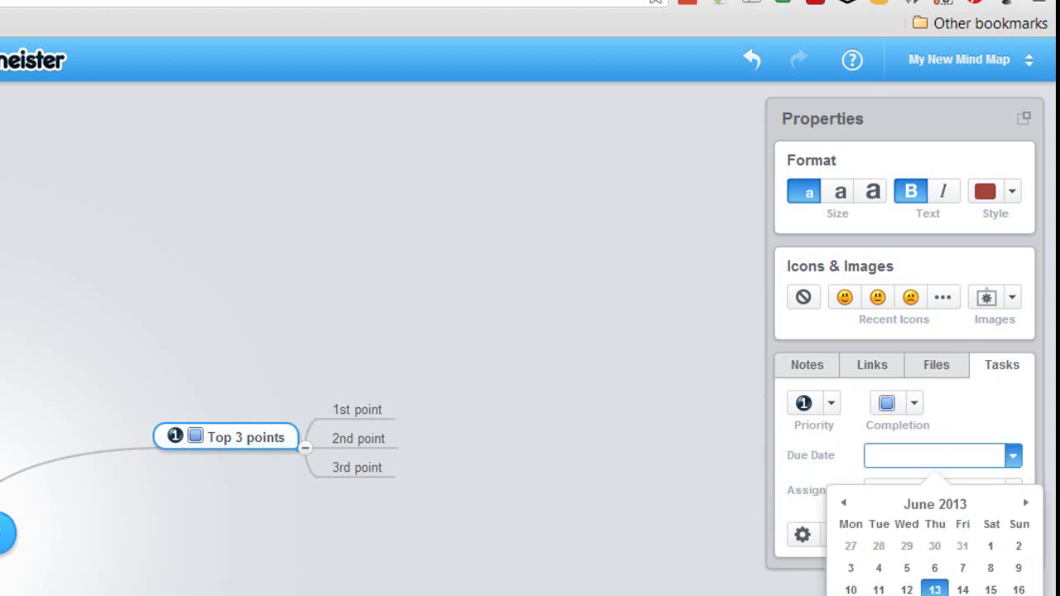
pyautogui.click(703, 487)
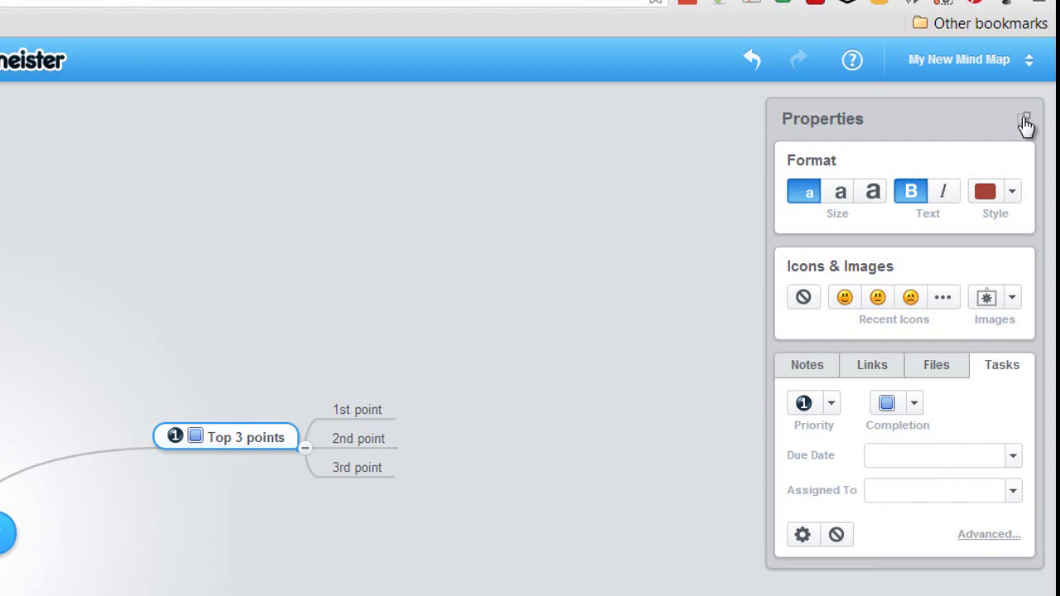
# Collapse the topic properties and turn on Keep aligned for the map.
pyautogui.click(1026, 121)
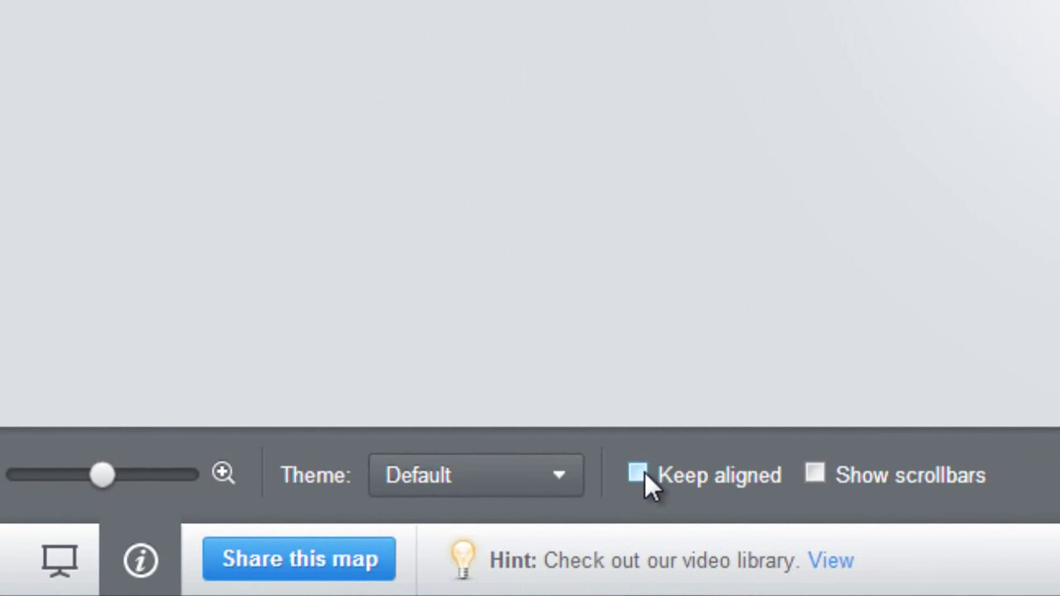
pyautogui.click(641, 476)
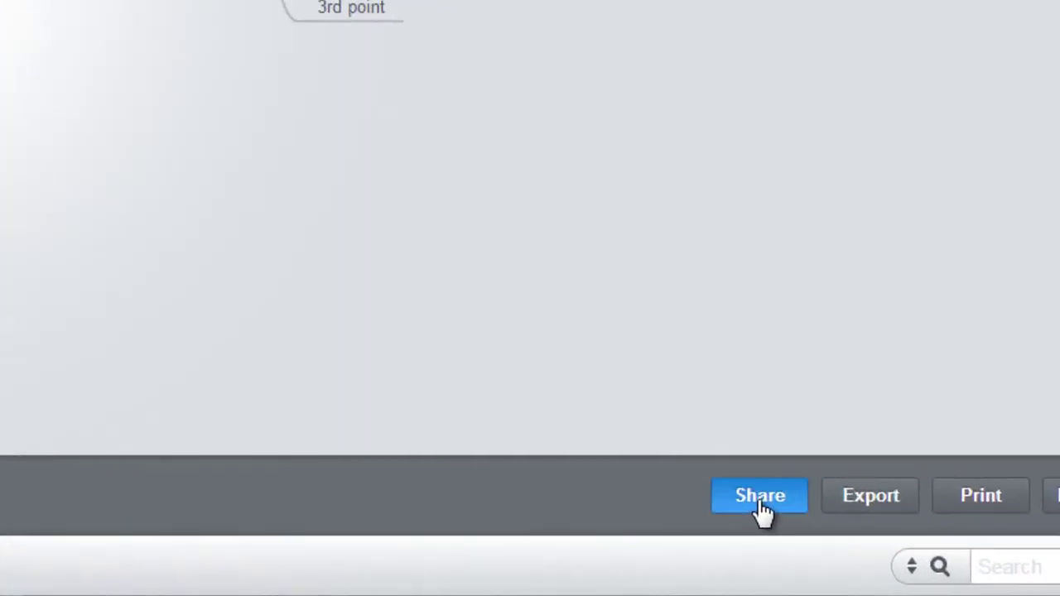
# Open the map's sharing settings, set the map to Shared and enable the link to share.
pyautogui.click(928, 553)
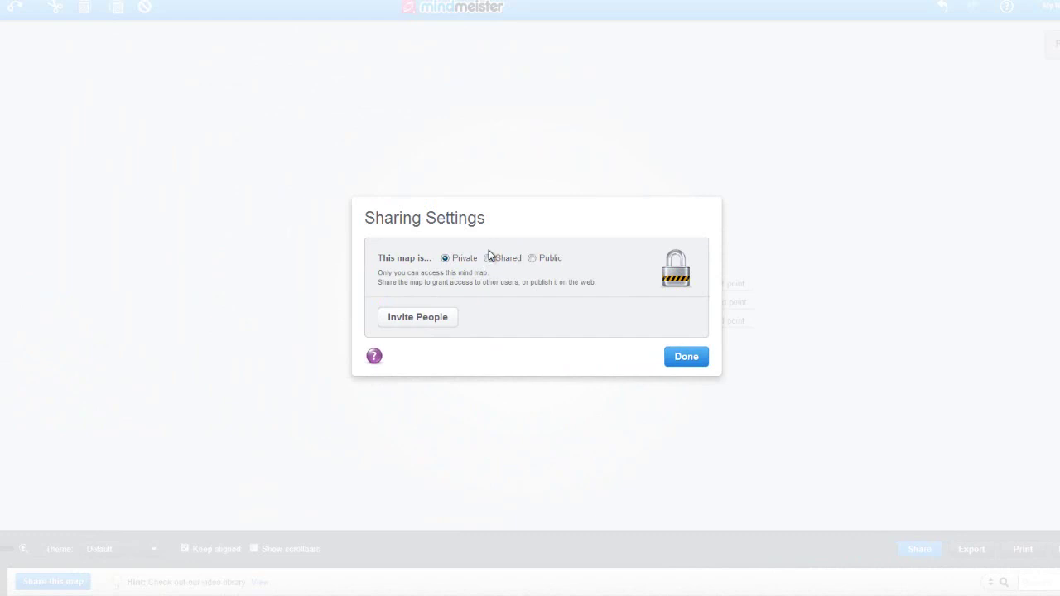
pyautogui.click(488, 258)
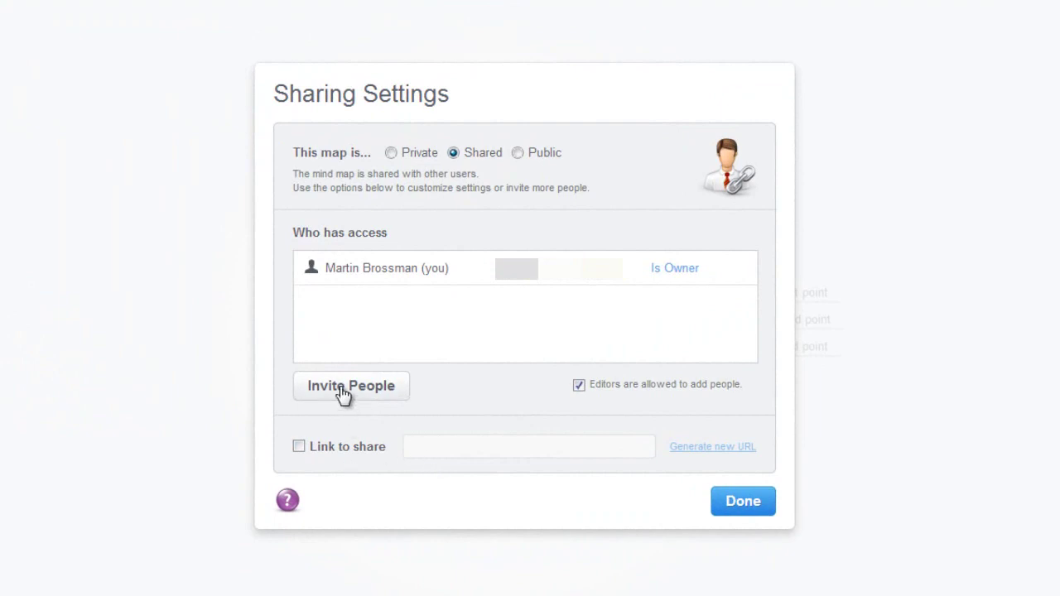
pyautogui.click(299, 447)
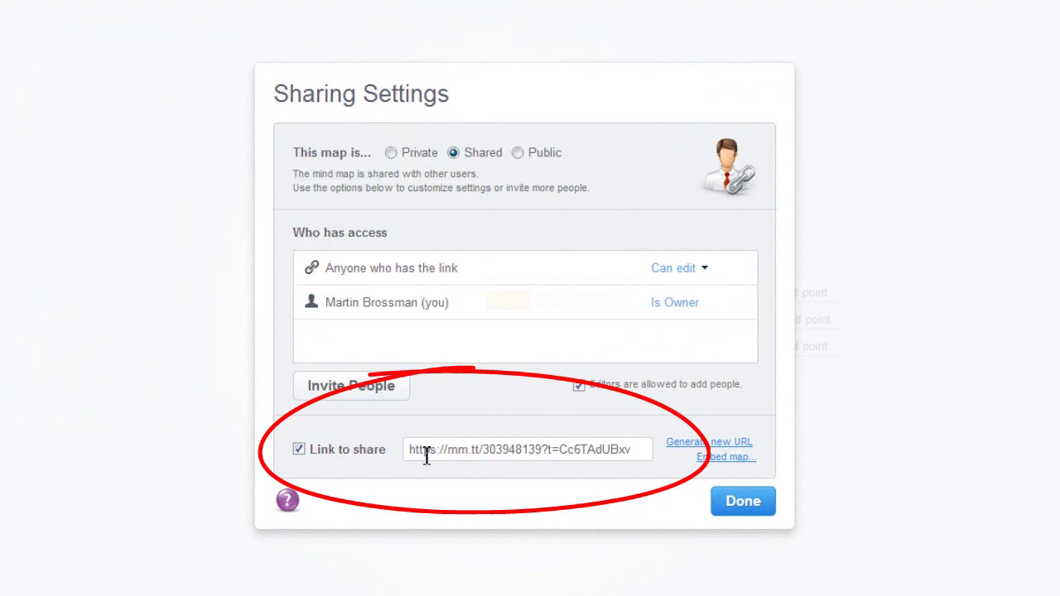
# Select the complete share link and finish the sharing settings.
pyautogui.moveTo(416, 452); pyautogui.dragTo(649, 451)
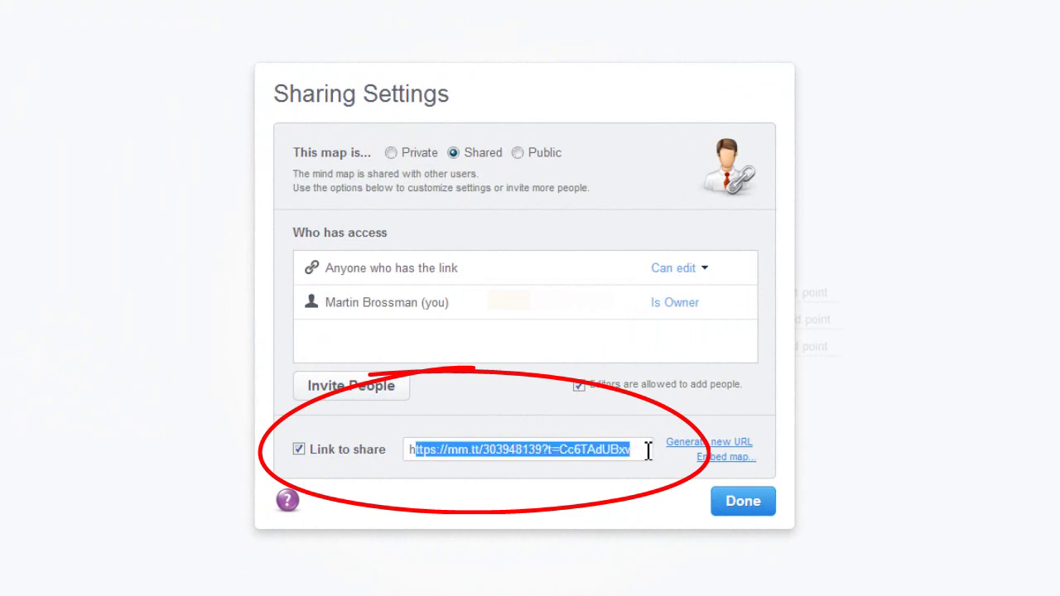
pyautogui.click(411, 456)
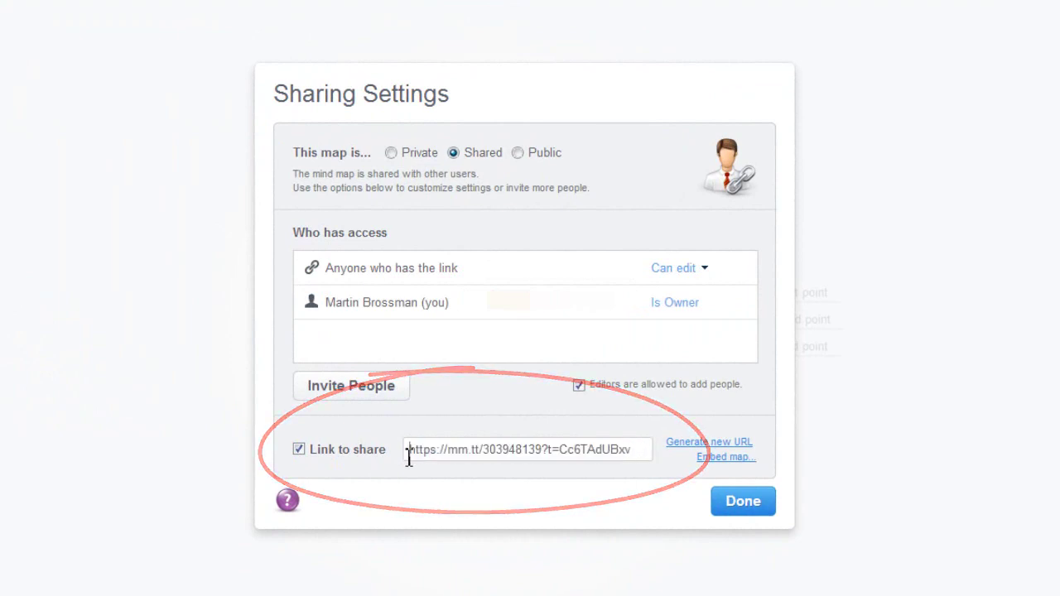
pyautogui.moveTo(414, 456); pyautogui.dragTo(655, 456)
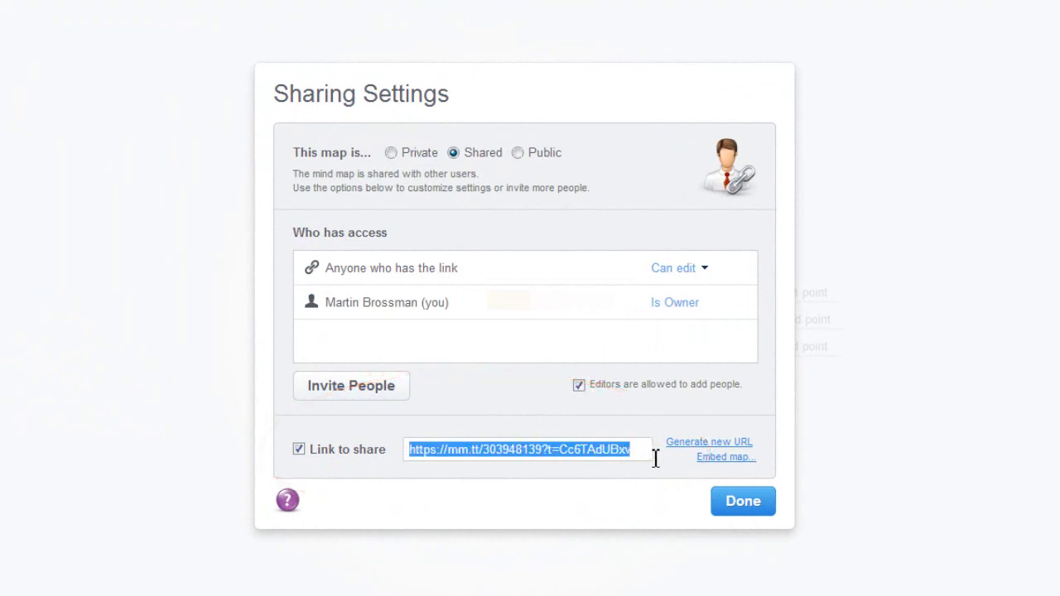
pyautogui.click(754, 513)
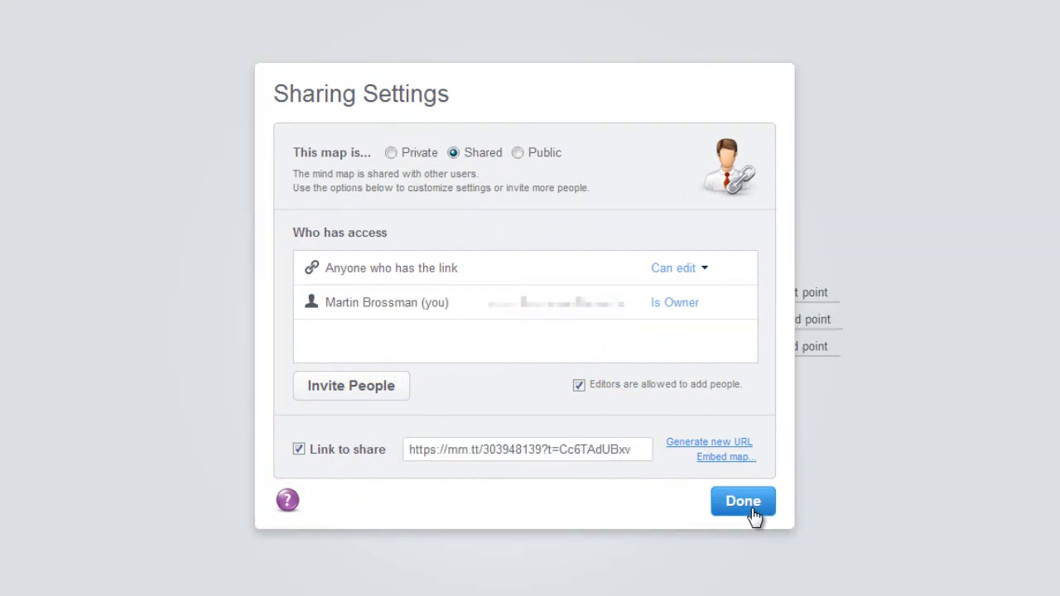